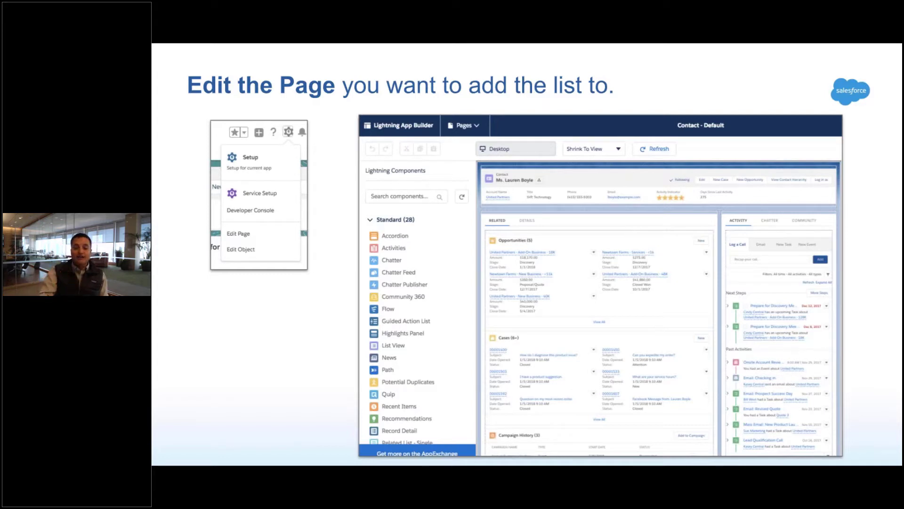
- Advance the slides past Related List – Single to 'Show me All the Contacts on this Account'
key("Right")
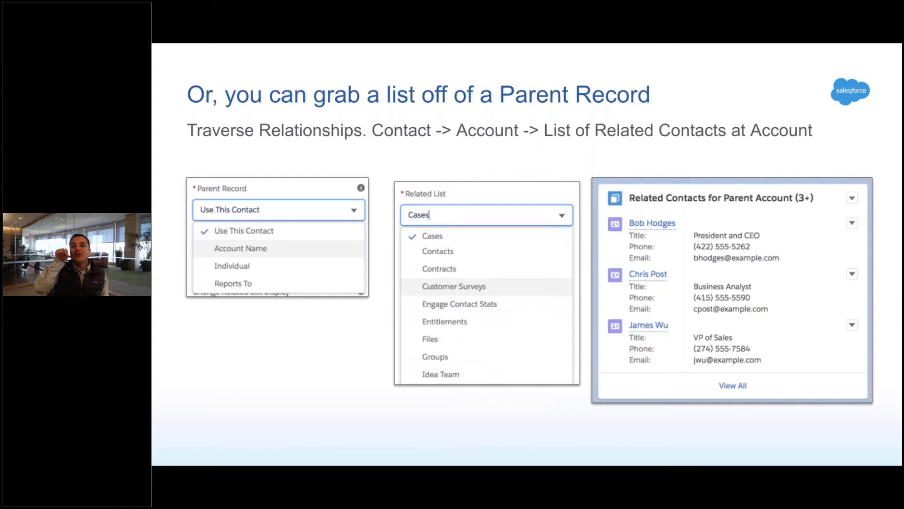
key("Right")
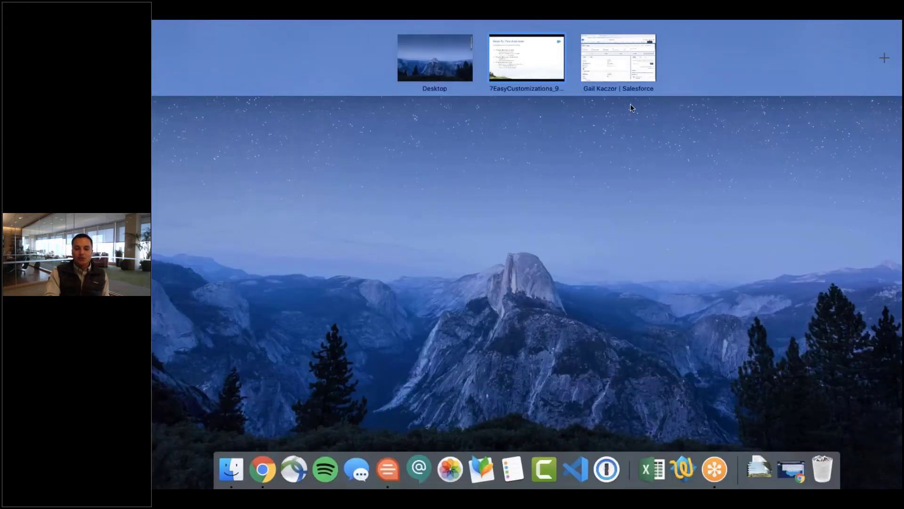
- Open a contact from the Contacts list and launch Edit Page from the Setup gear
left_click(613, 67)
left_click(432, 97)
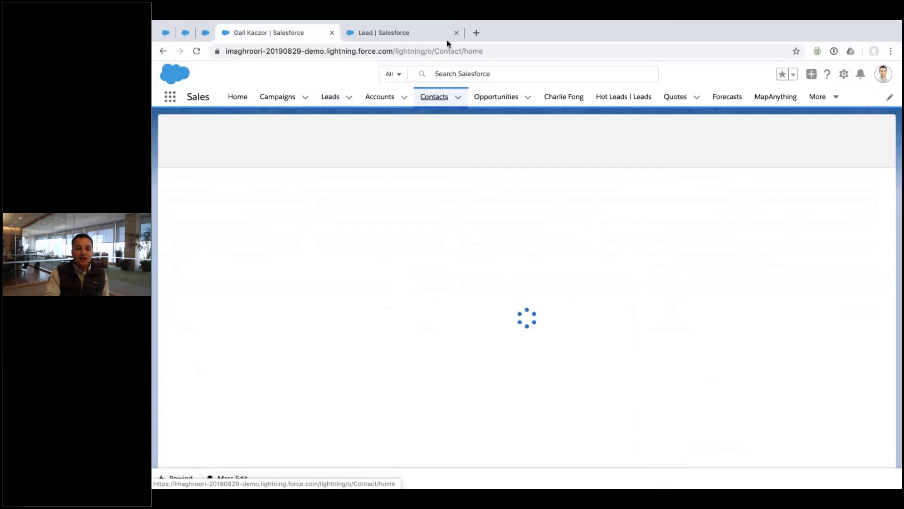
left_click(456, 33)
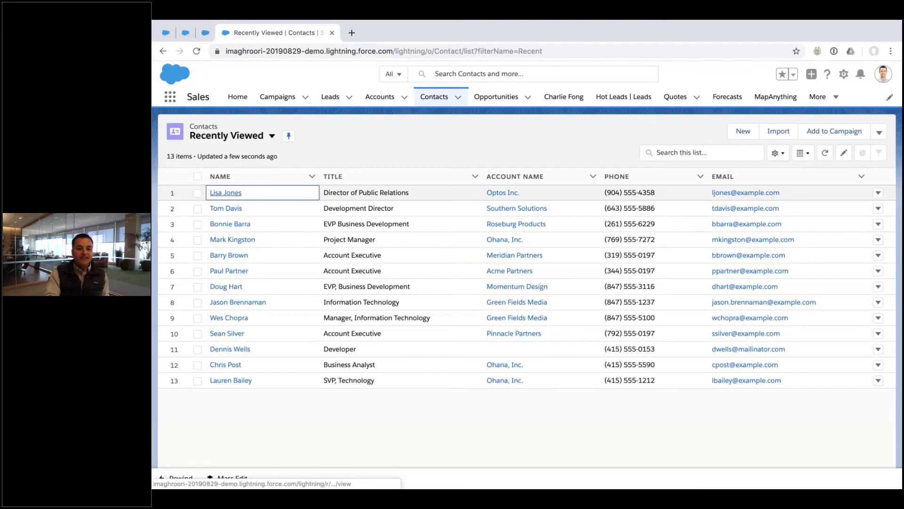
left_click(238, 194)
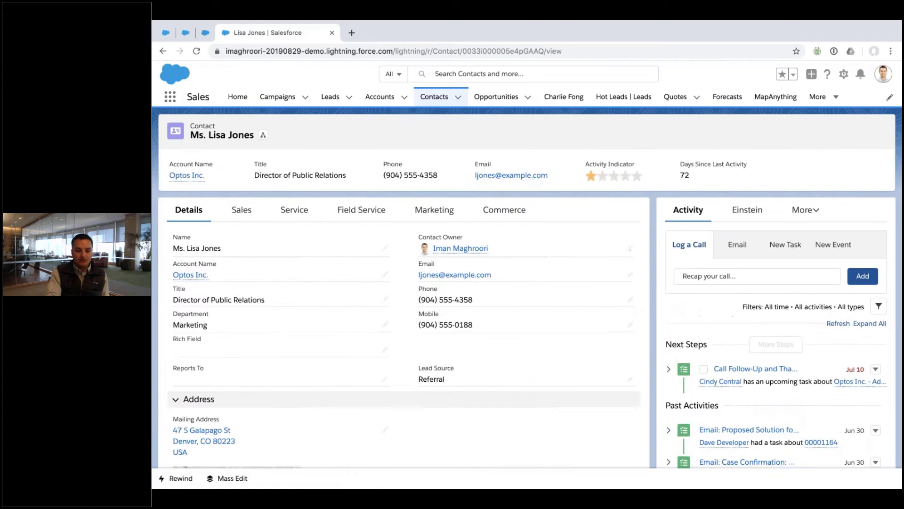
left_click(844, 74)
left_click(788, 218)
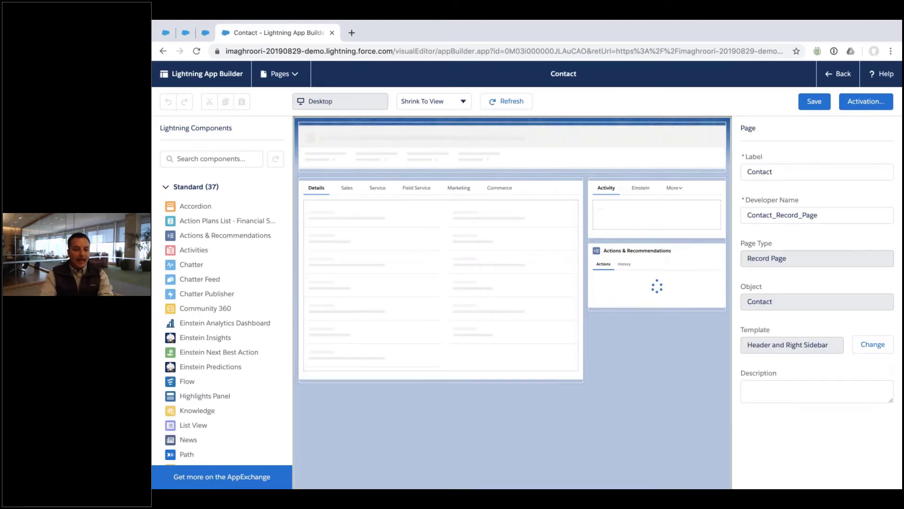
- Search components for 'rel' and place a Related List – Single at the sidebar top
left_click(206, 159)
type("rel")
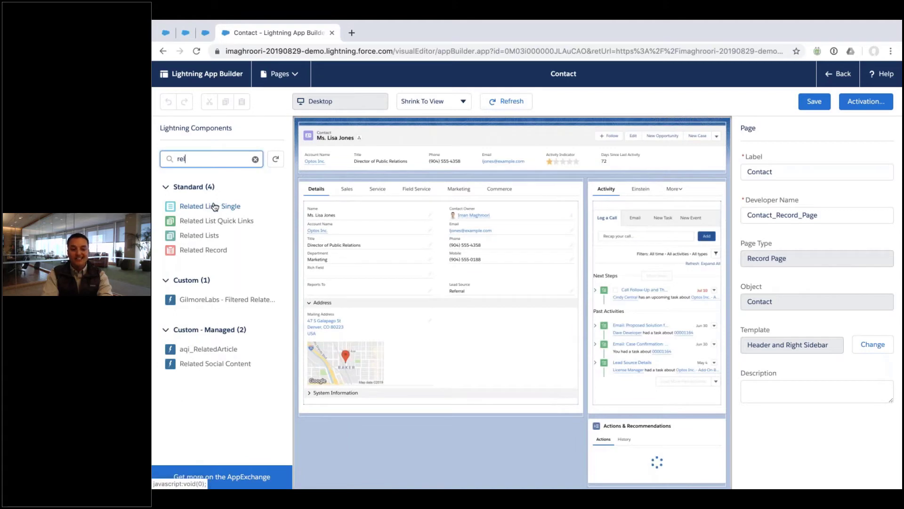
left_click_drag(212, 207, 656, 190)
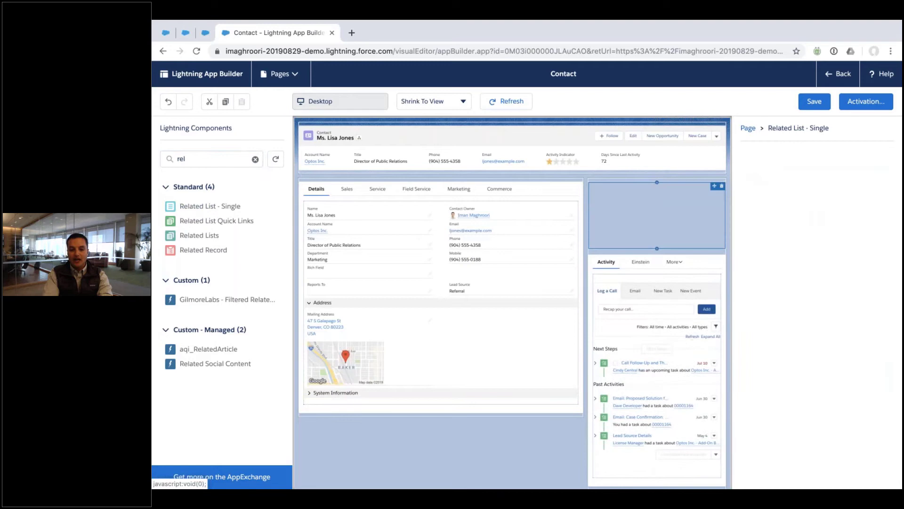
- Set the component's Related List to Cases and its Parent Record to Account Name
left_click(803, 216)
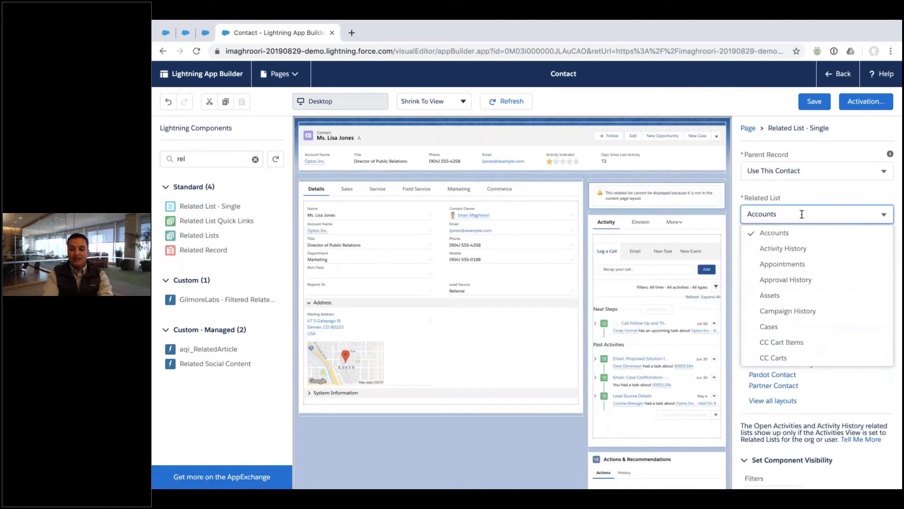
left_click(797, 329)
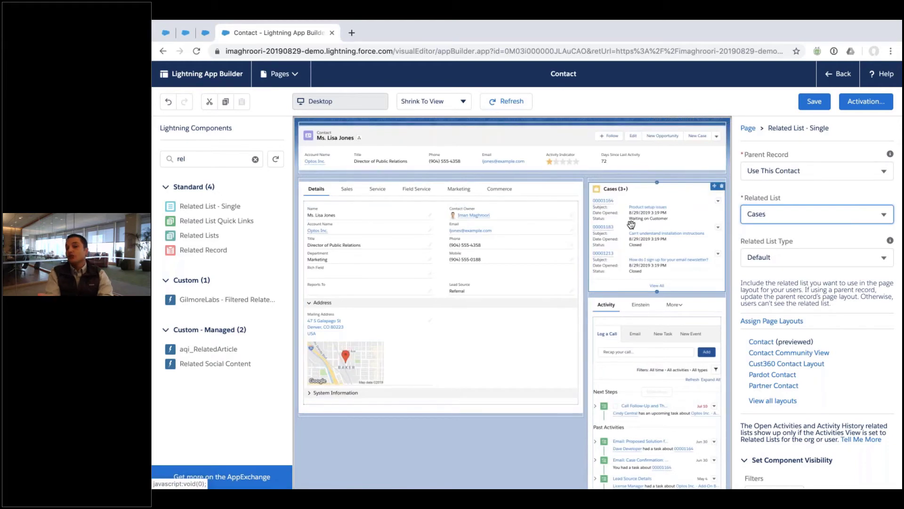
left_click(763, 172)
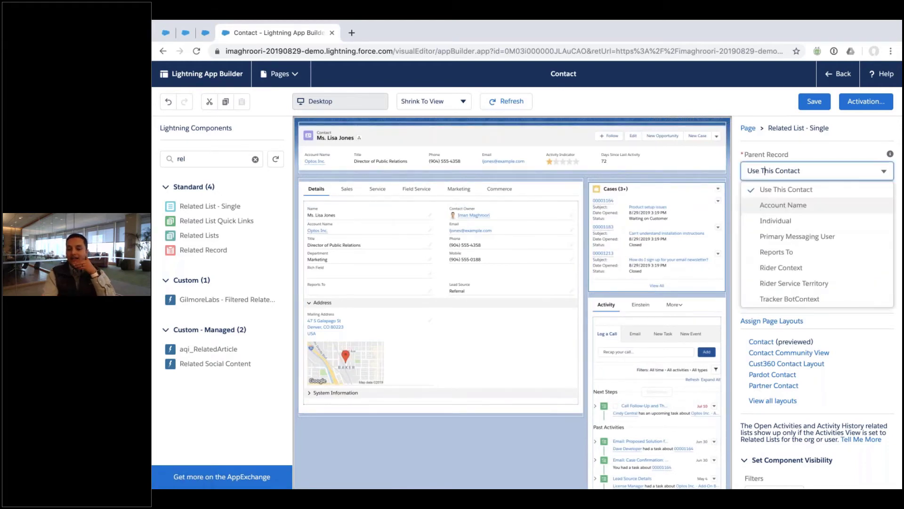
left_click(773, 205)
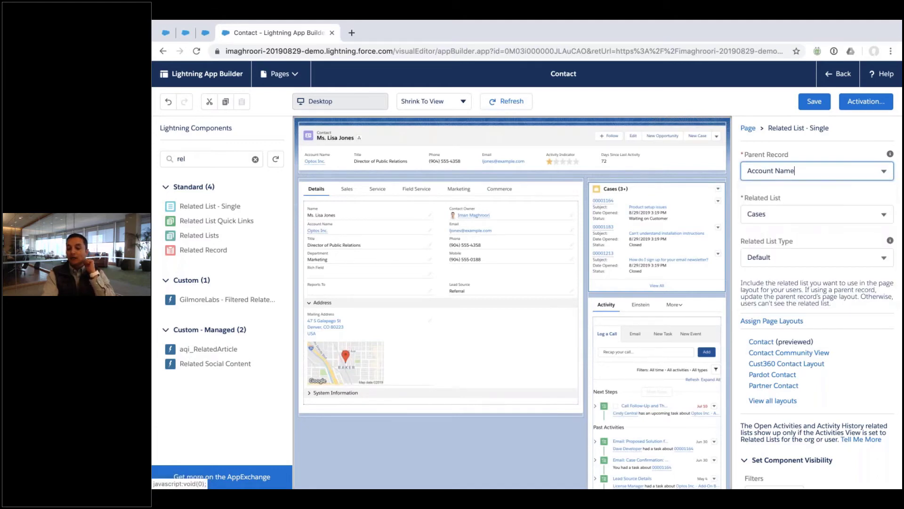
left_click(813, 215)
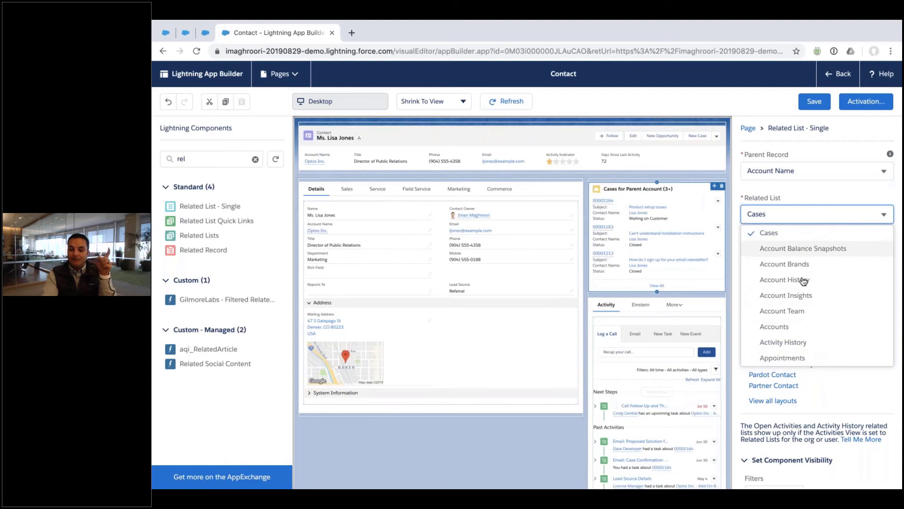
scroll(804, 282, "down", 4)
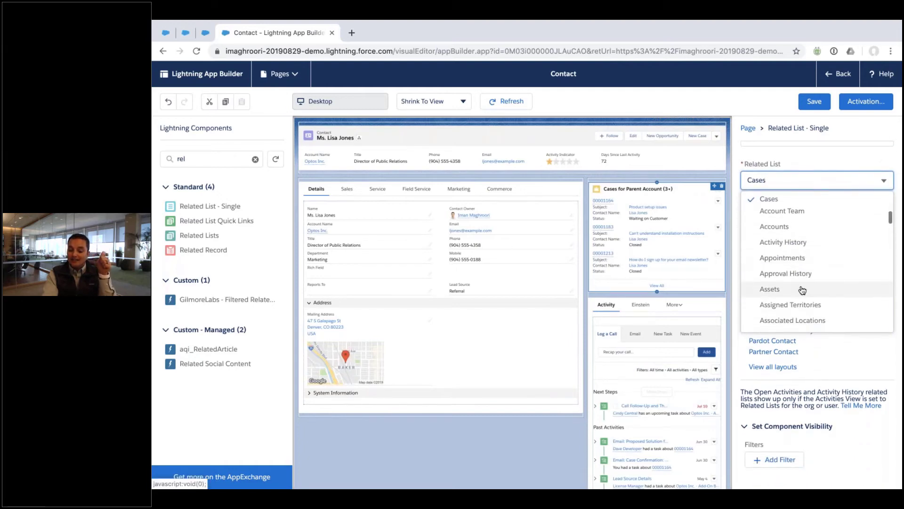
scroll(803, 287, "down", 3)
scroll(803, 290, "down", 5)
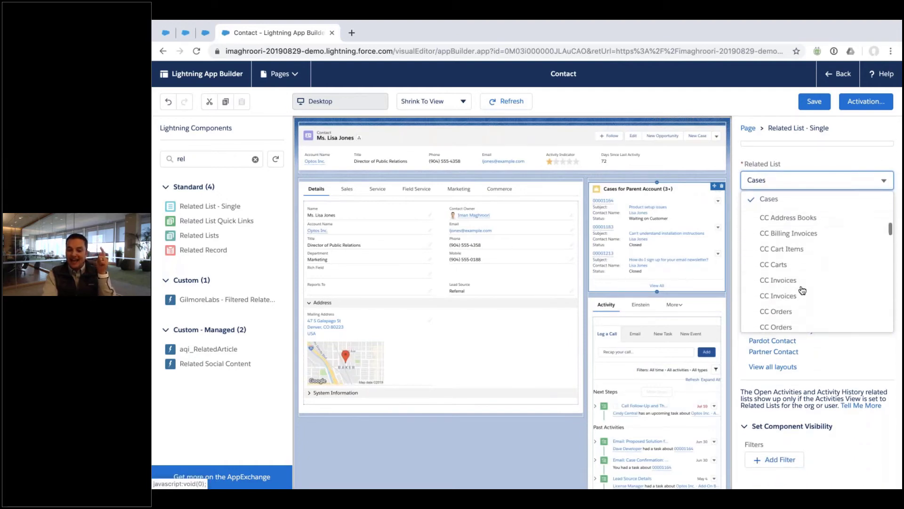
left_click(787, 148)
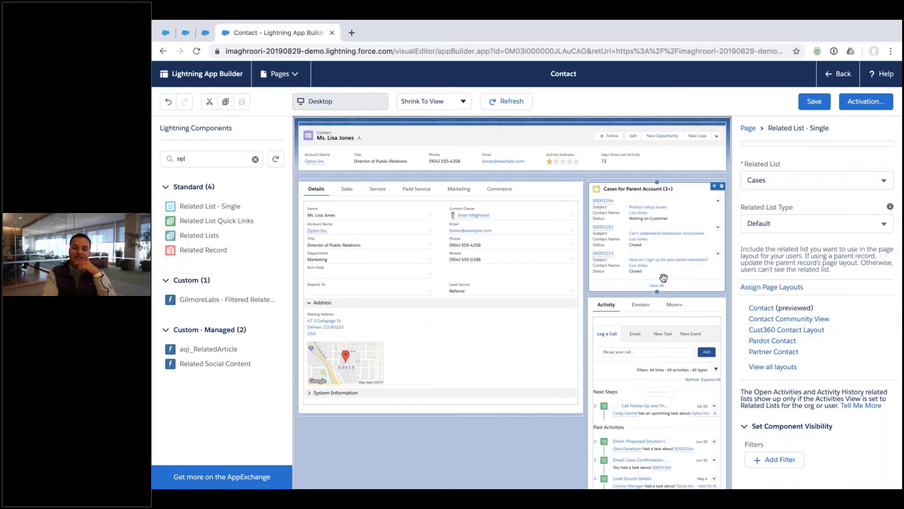
- Save, then place Cases for Parent Account (4) under the Contact's own Cases in the Service tab
left_click(815, 101)
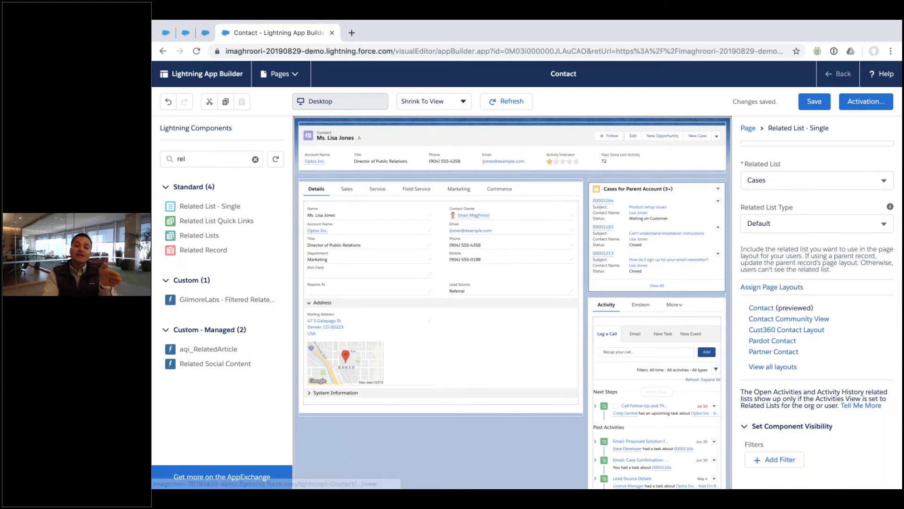
left_click(378, 194)
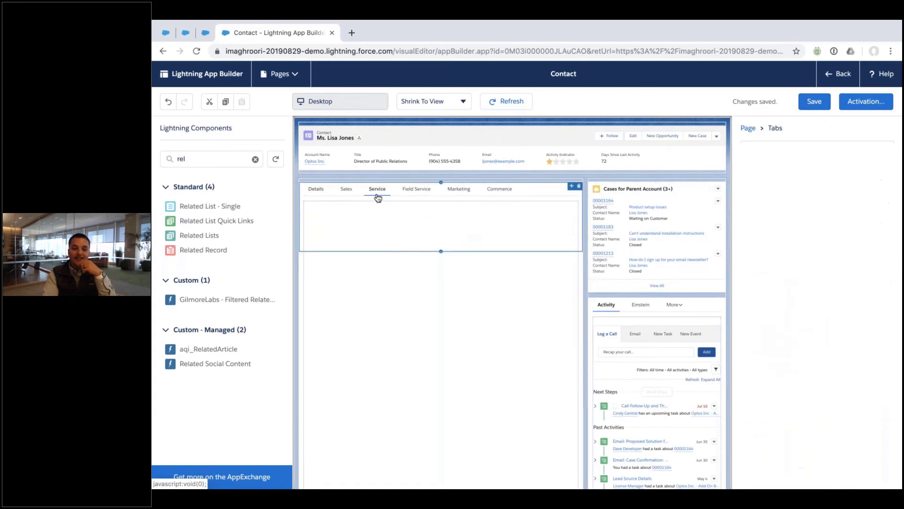
left_click_drag(646, 228, 441, 215)
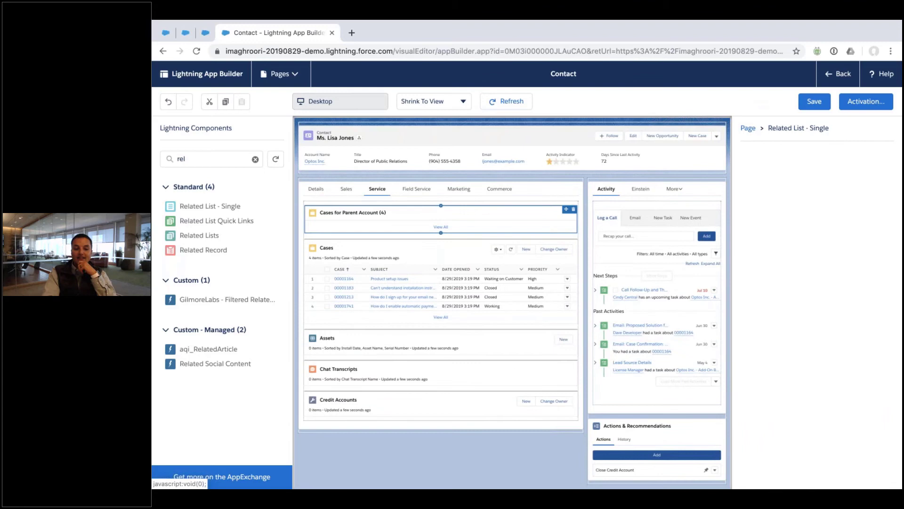
left_click_drag(436, 311, 438, 212)
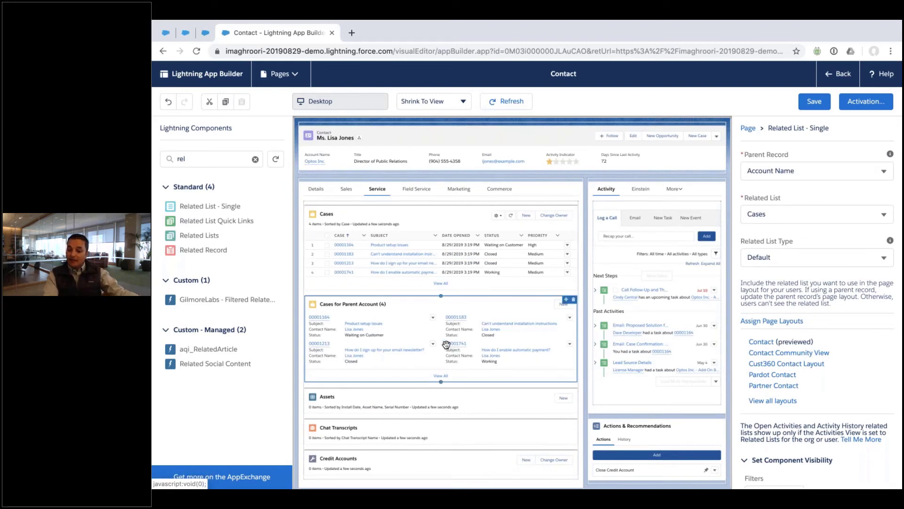
- Make the parent-account Cases list an Enhanced List, return it to the sidebar, save, and exit
left_click(855, 257)
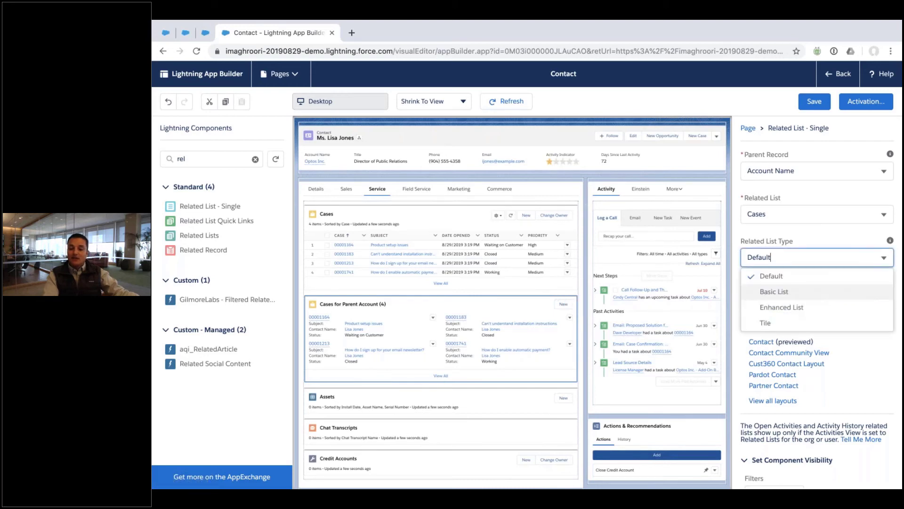
left_click(834, 307)
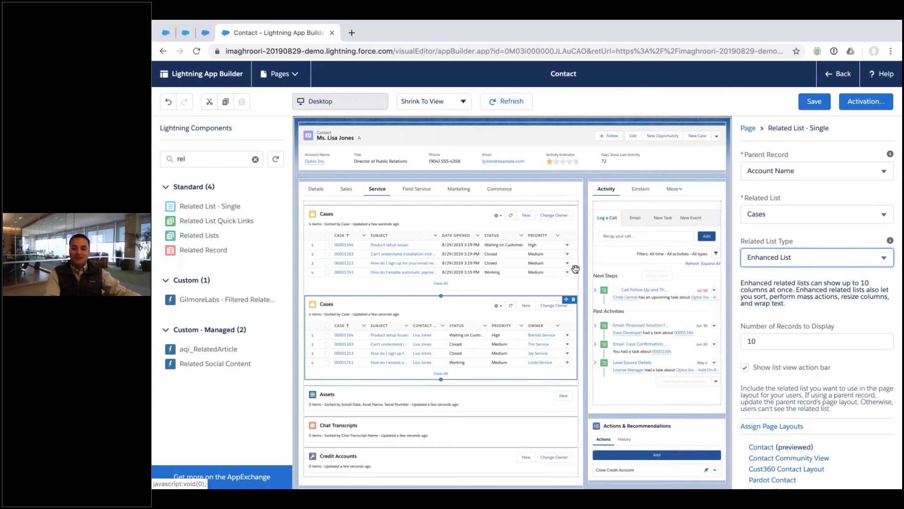
left_click_drag(576, 269, 657, 188)
left_click(815, 101)
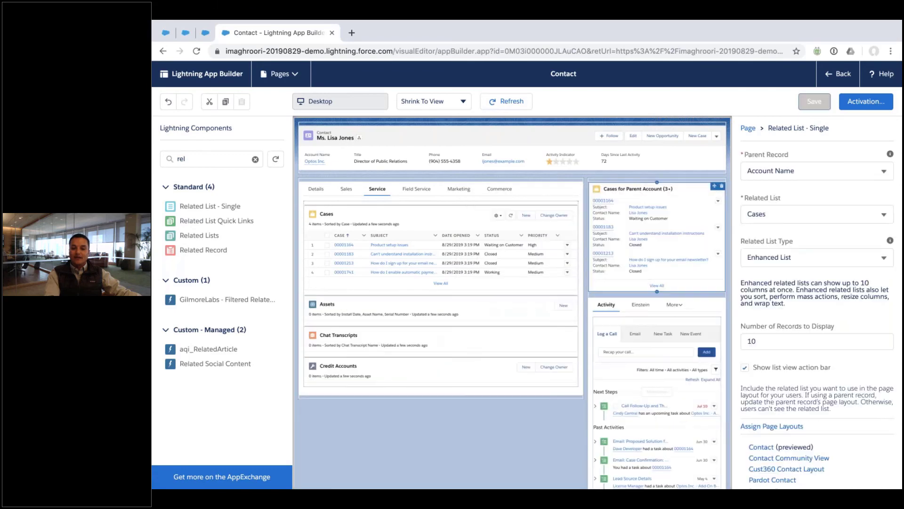
left_click(840, 76)
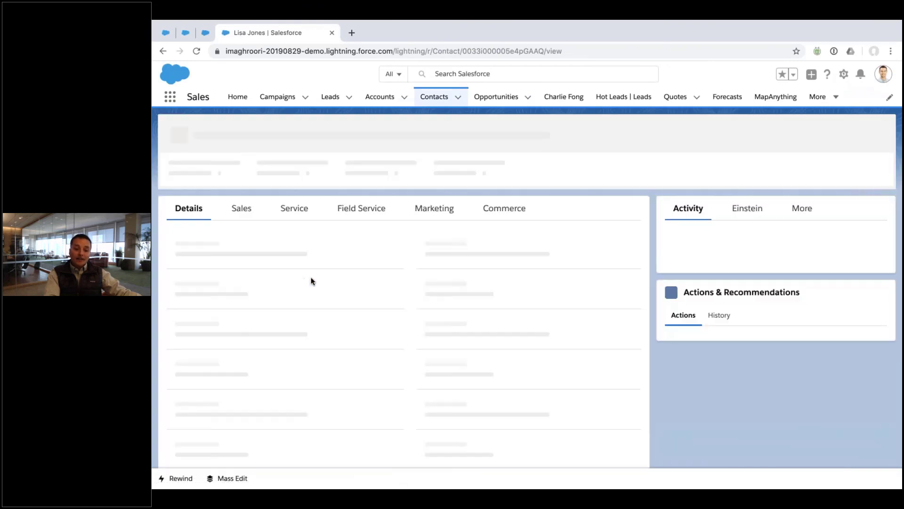
- Open the contact's Service tab and view all Cases for Parent Account
left_click(302, 212)
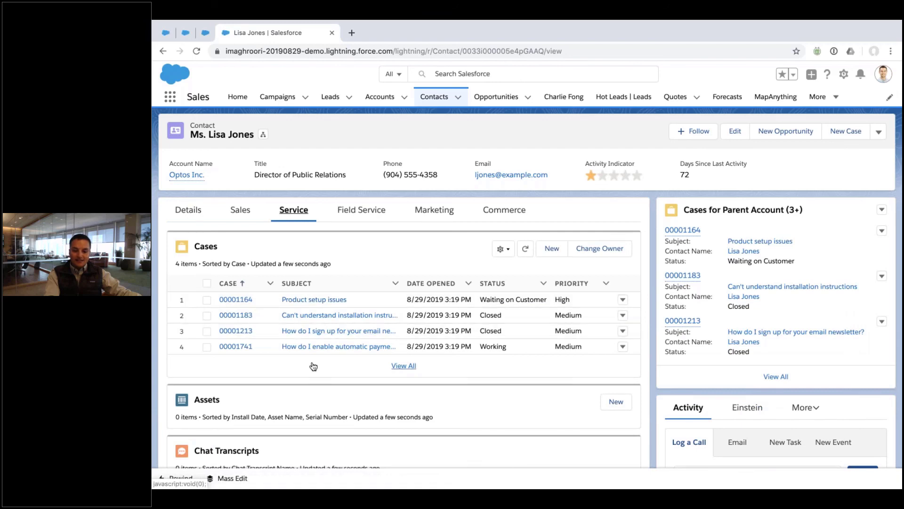
left_click(780, 377)
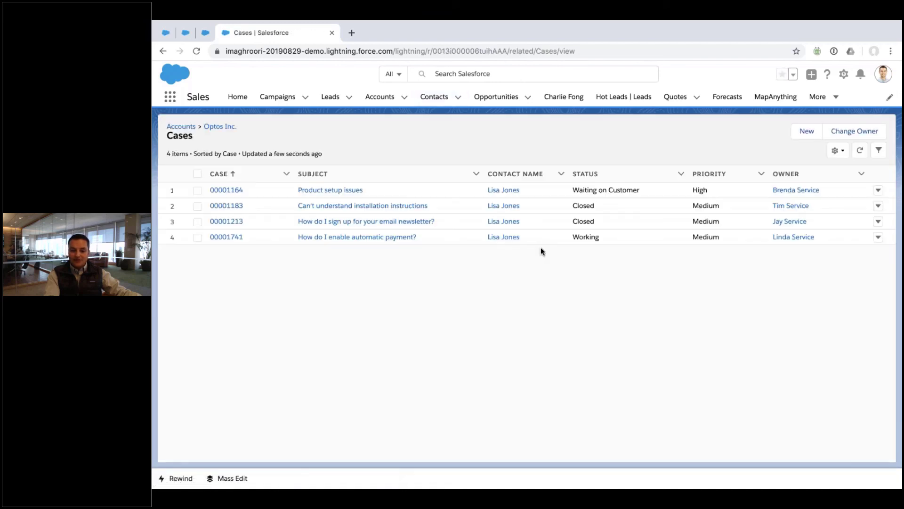
scroll(541, 248, "left", 5)
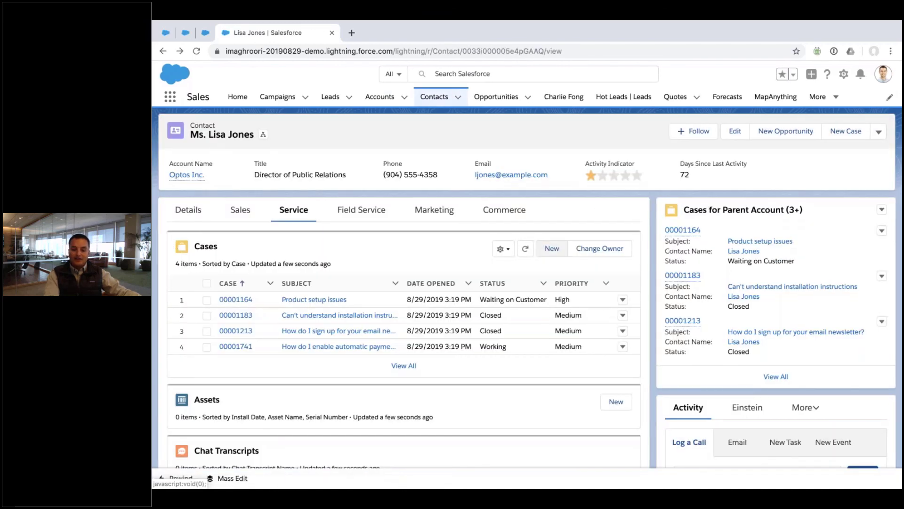